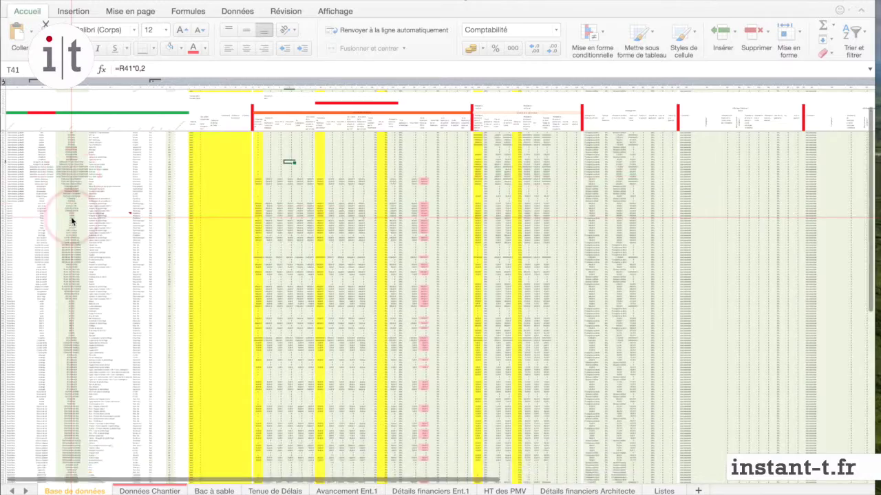
Examine the Base de données sheet's rows and column headings, from Localisation through the Fournitures and Mise en œuvre sections.
{"action": "scroll", "coordinate": [73, 222], "scroll_direction": "up", "scroll_amount": 5}
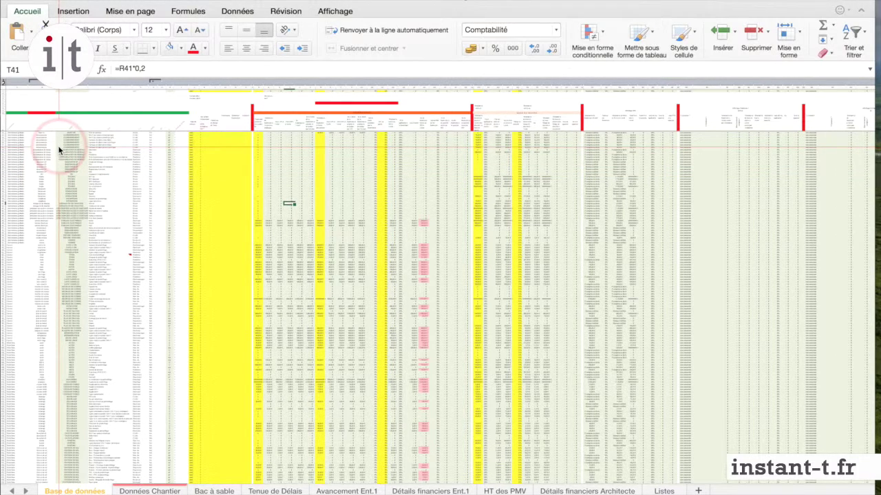
{"action": "scroll", "coordinate": [57, 145], "scroll_direction": "up", "scroll_amount": 1}
{"action": "scroll", "coordinate": [58, 145], "scroll_direction": "up", "scroll_amount": 3}
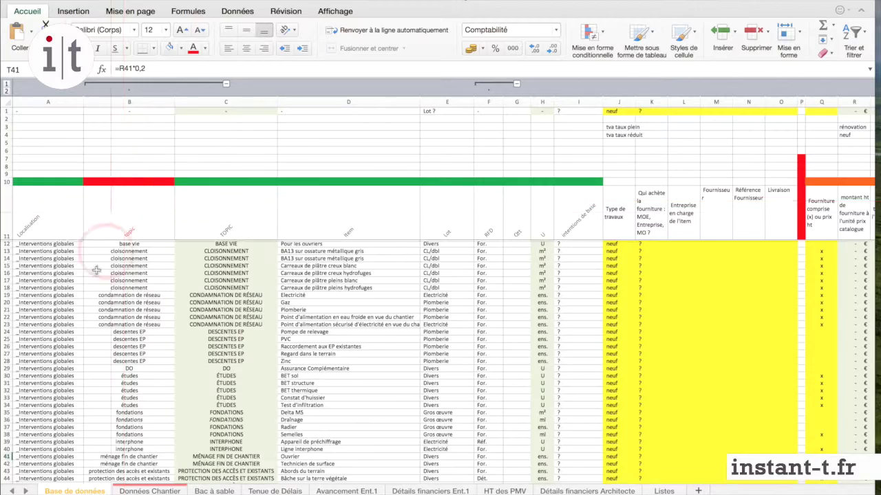
{"action": "scroll", "coordinate": [85, 313], "scroll_direction": "down", "scroll_amount": 2}
{"action": "scroll", "coordinate": [85, 313], "scroll_direction": "down", "scroll_amount": 20}
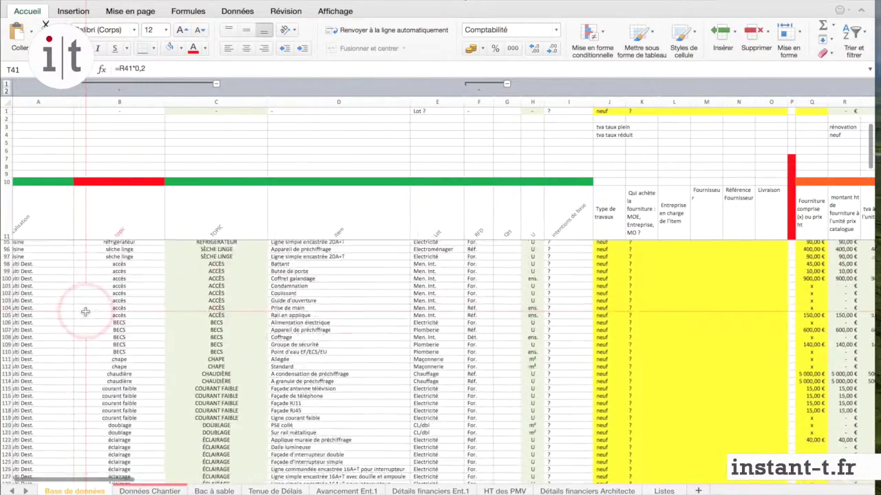
{"action": "scroll", "coordinate": [84, 312], "scroll_direction": "down", "scroll_amount": 2}
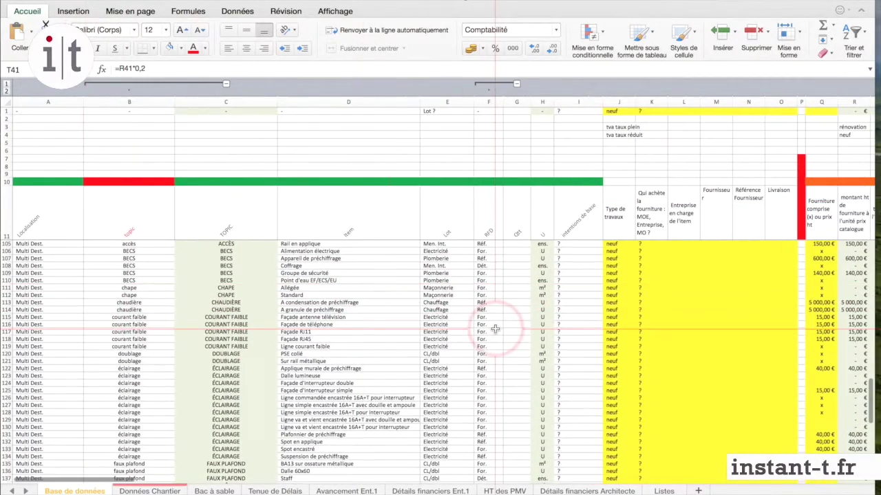
{"action": "scroll", "coordinate": [485, 356], "scroll_direction": "up", "scroll_amount": 2}
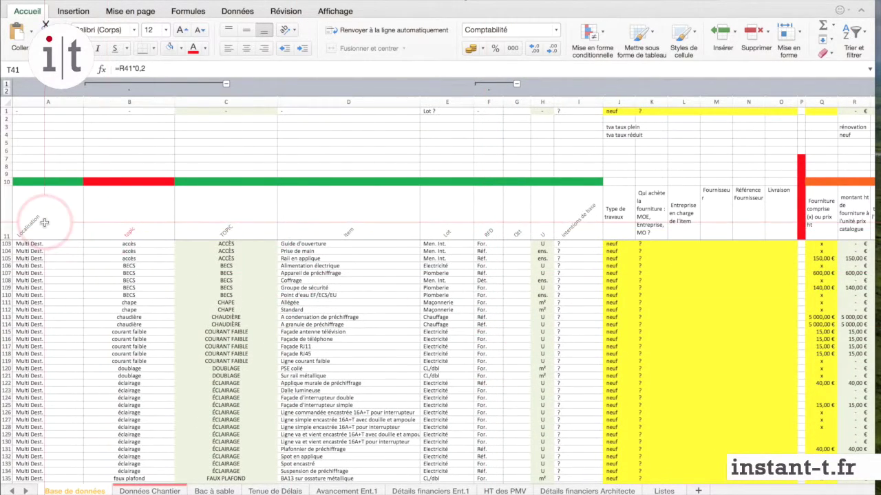
{"action": "scroll", "coordinate": [220, 215], "scroll_direction": "right", "scroll_amount": 10}
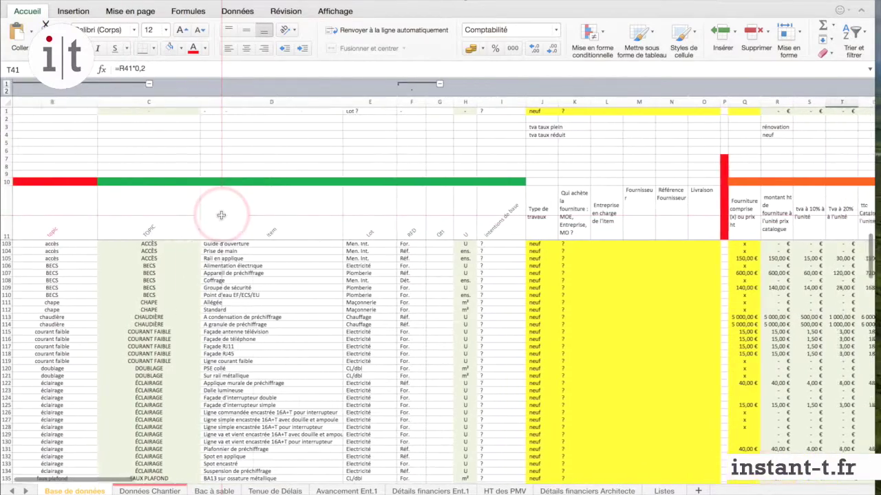
{"action": "scroll", "coordinate": [221, 215], "scroll_direction": "right", "scroll_amount": 15}
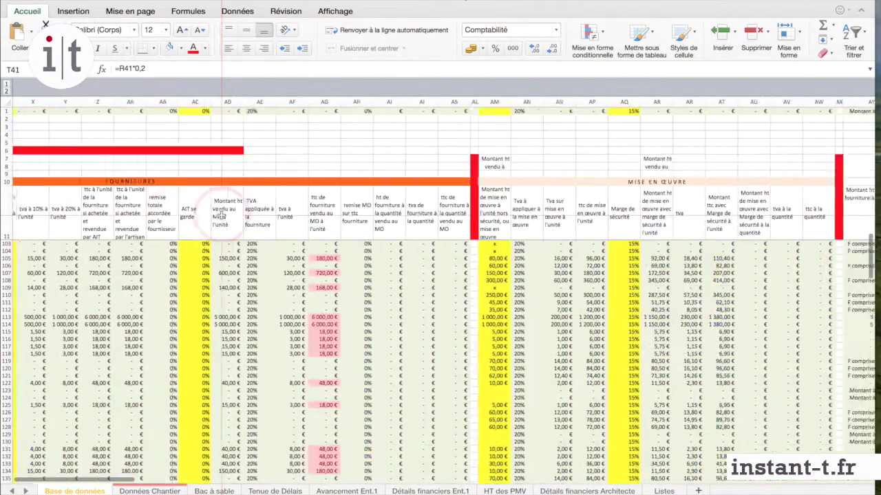
{"action": "scroll", "coordinate": [221, 215], "scroll_direction": "left", "scroll_amount": 20}
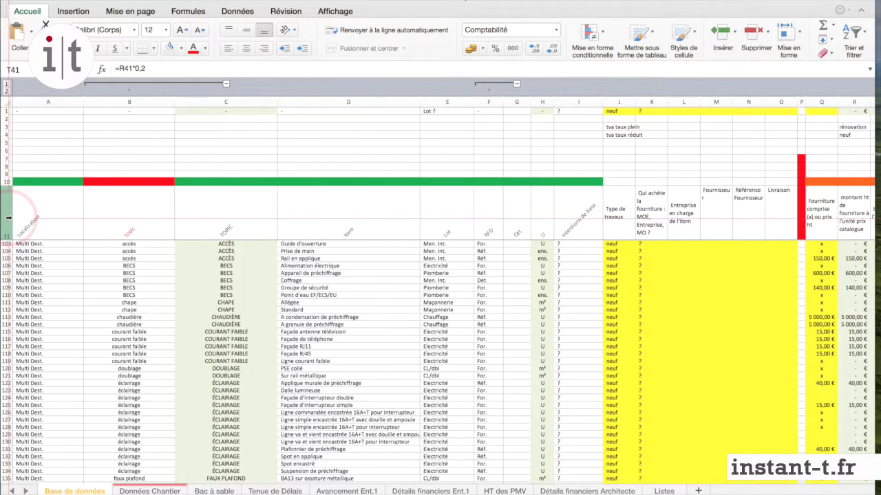
Turn on filtering for the column headings in row 11 of the Base de données sheet.
{"action": "left_click", "coordinate": [8, 217]}
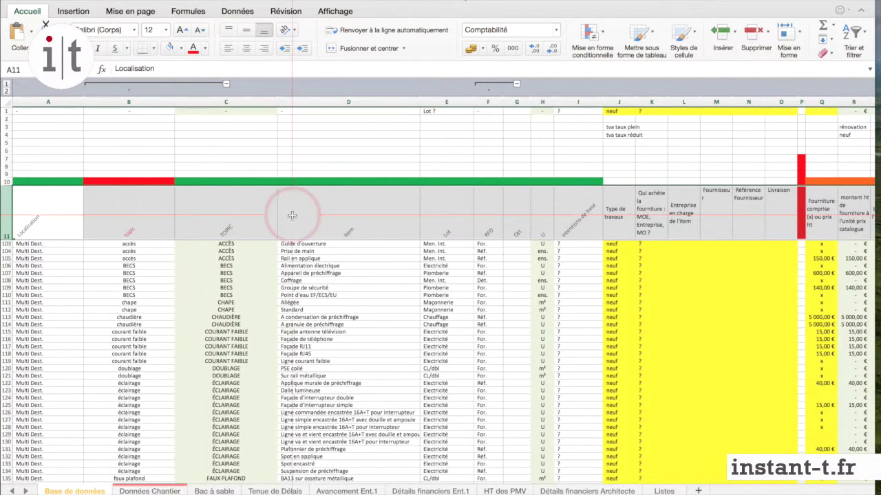
{"action": "left_click", "coordinate": [238, 12]}
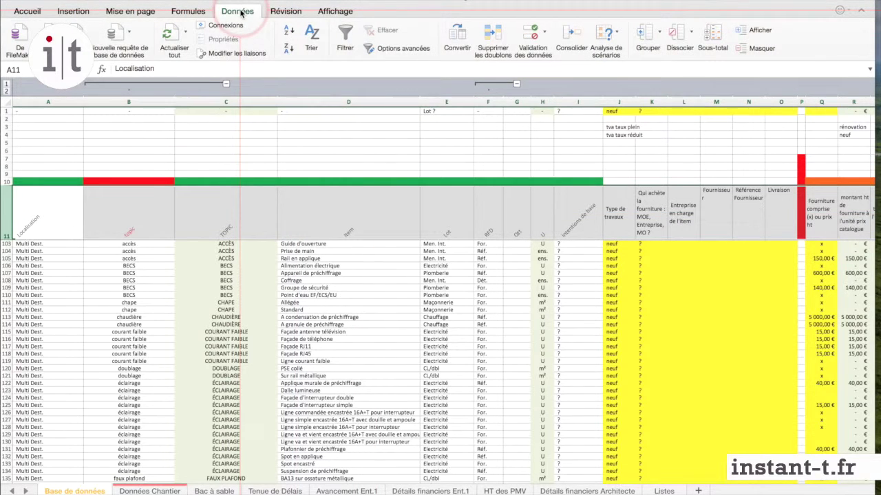
{"action": "left_click", "coordinate": [348, 34]}
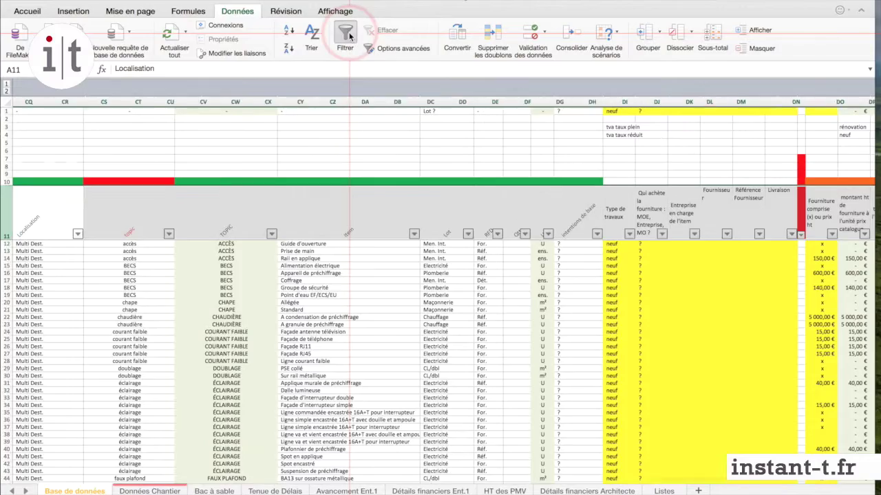
{"action": "scroll", "coordinate": [330, 288], "scroll_direction": "left", "scroll_amount": 15}
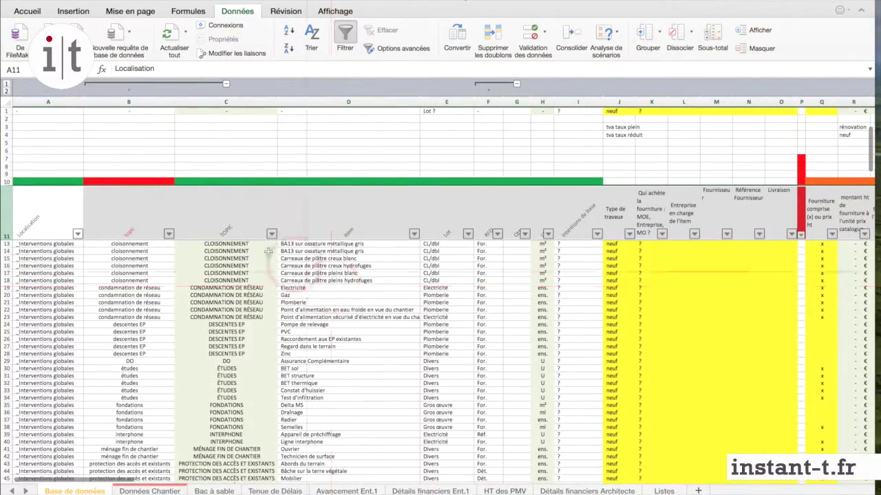
Inspect the filter choices offered for the Localisation, topic and TOPIC columns without changing them.
{"action": "left_click", "coordinate": [66, 224]}
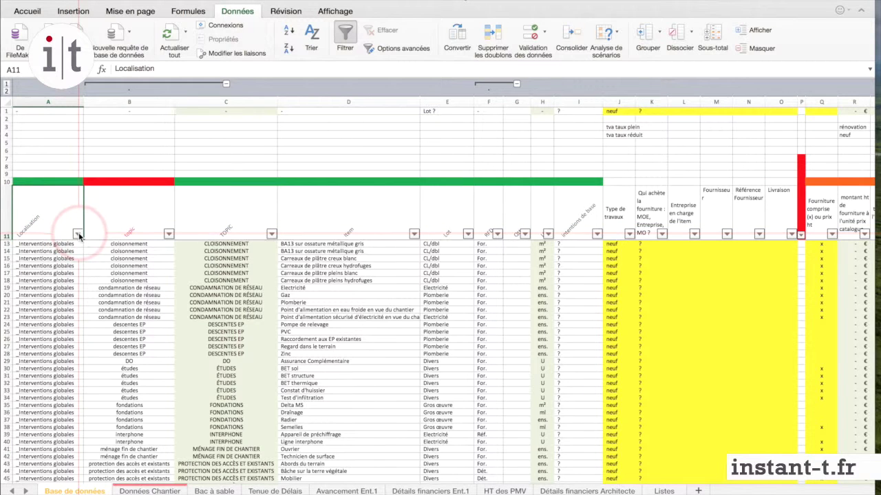
{"action": "left_click", "coordinate": [77, 234]}
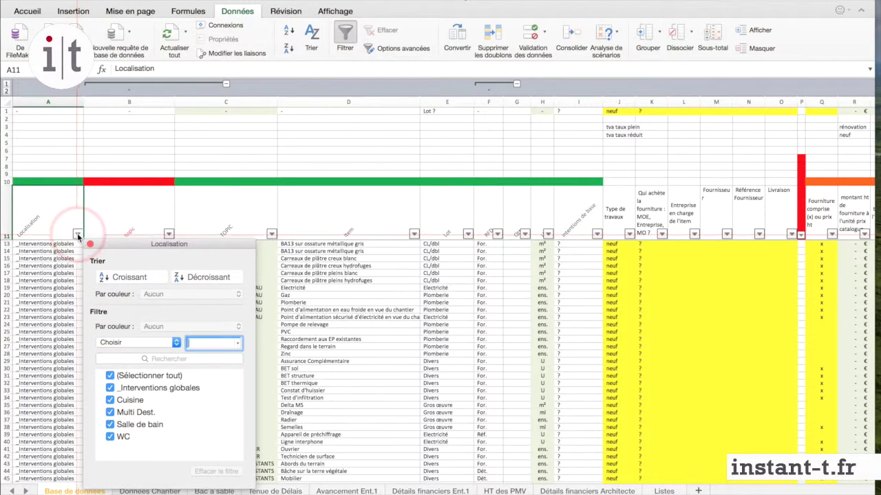
{"action": "left_click", "coordinate": [69, 222]}
{"action": "left_click", "coordinate": [129, 221]}
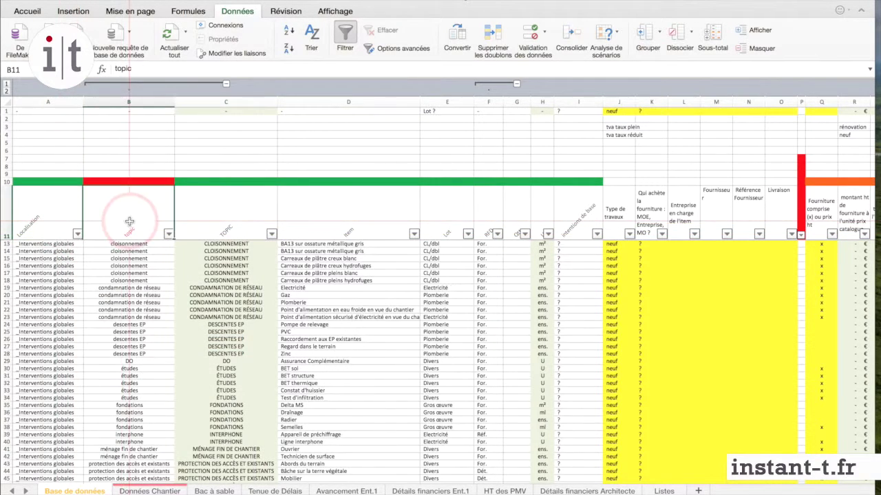
{"action": "left_click", "coordinate": [168, 234]}
{"action": "left_click", "coordinate": [237, 229]}
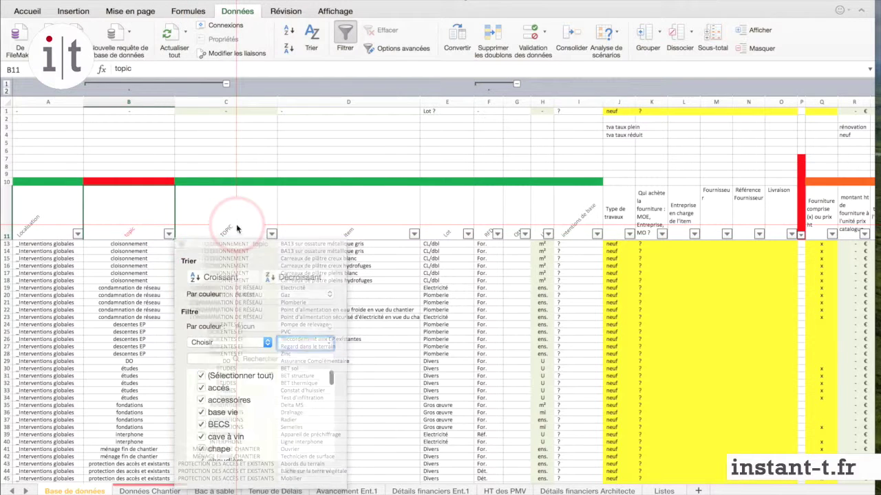
{"action": "left_click", "coordinate": [271, 234]}
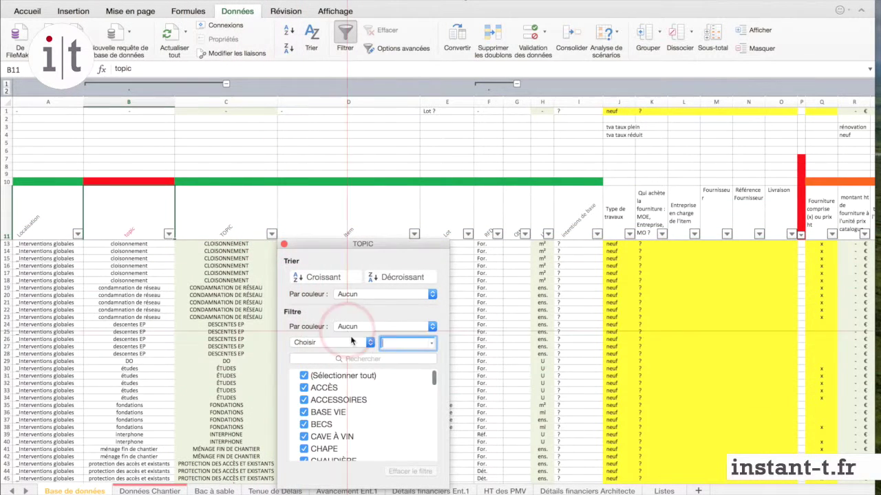
{"action": "left_click", "coordinate": [289, 216]}
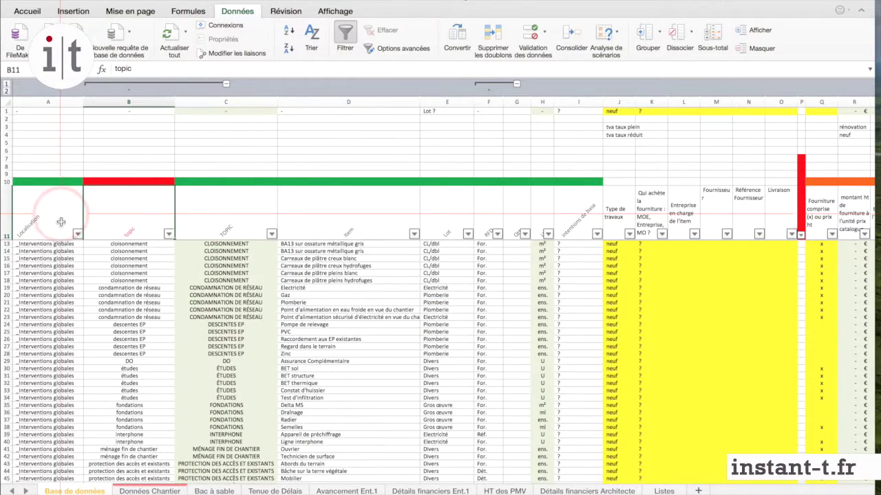
Insert six blank rows above row 71, within the Cuisine lave linge items.
{"action": "scroll", "coordinate": [71, 306], "scroll_direction": "down", "scroll_amount": 16}
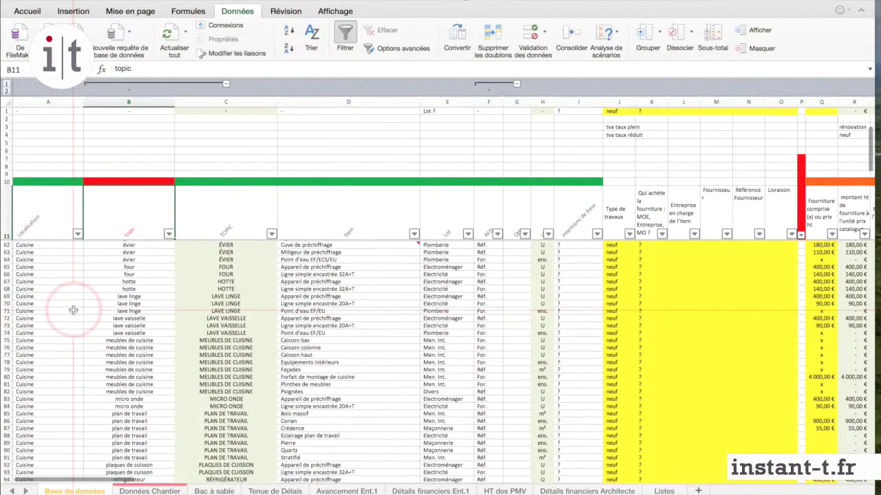
{"action": "left_click_drag", "start_coordinate": [7, 311], "coordinate": [6, 346]}
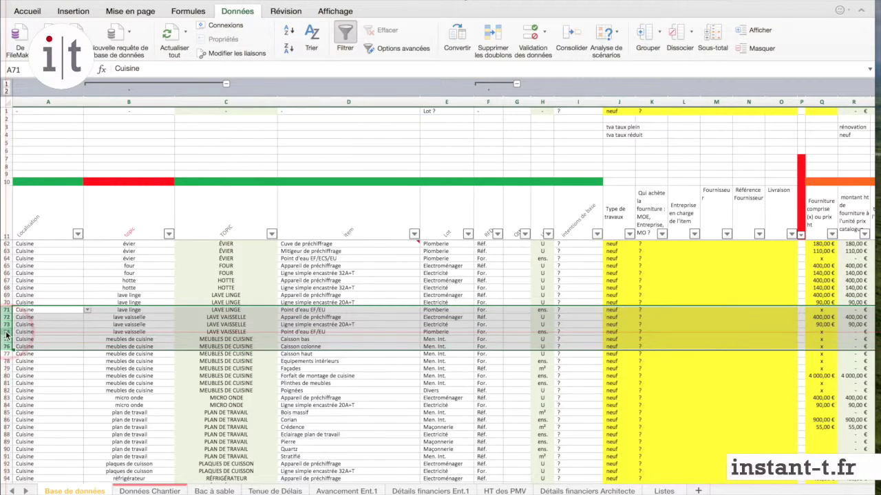
{"action": "right_click", "coordinate": [7, 333]}
{"action": "left_click", "coordinate": [29, 393]}
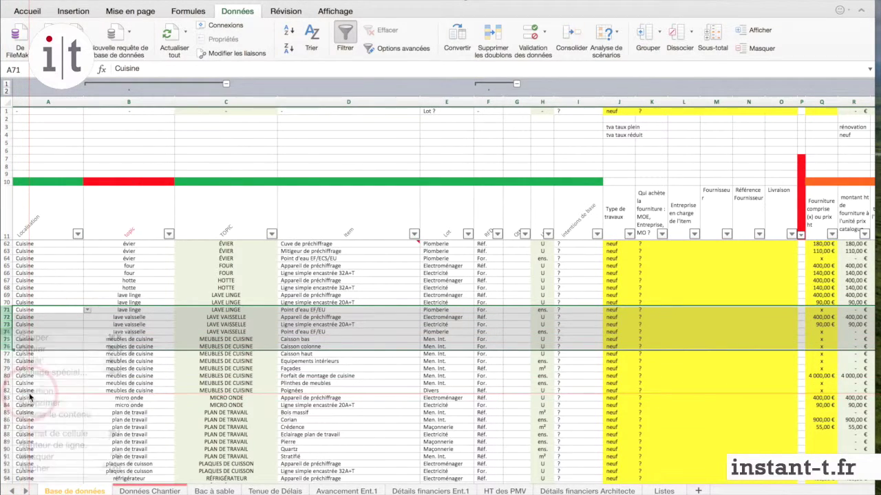
{"action": "left_click", "coordinate": [100, 338]}
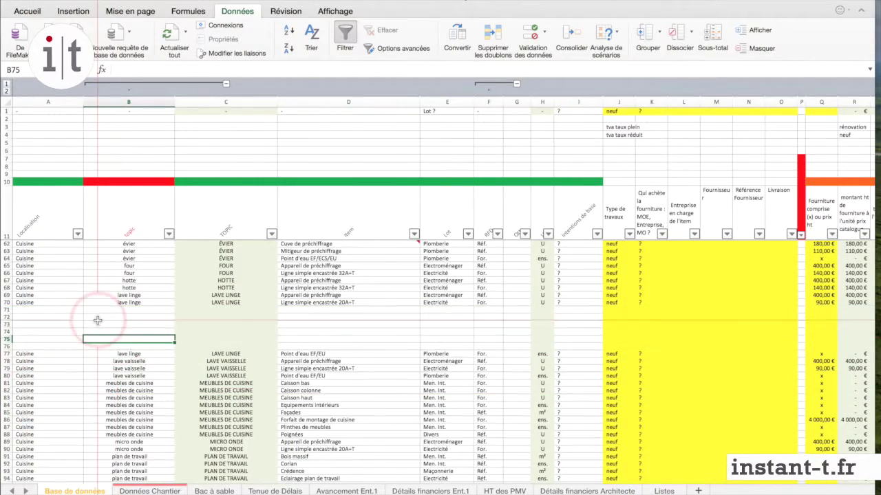
{"action": "scroll", "coordinate": [97, 320], "scroll_direction": "right", "scroll_amount": 5}
{"action": "scroll", "coordinate": [97, 321], "scroll_direction": "left", "scroll_amount": 5}
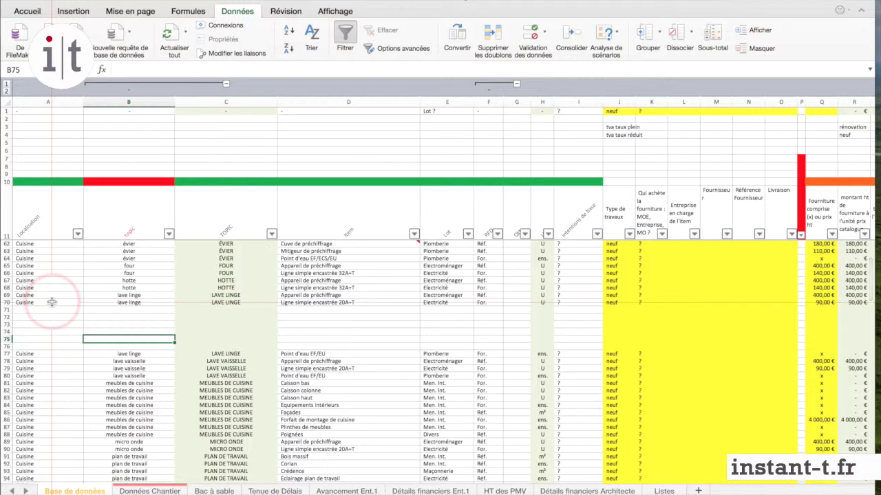
Select the Localisation cells from row 70 up to the header, and undo the insertion of the blank rows.
{"action": "left_click_drag", "start_coordinate": [51, 303], "coordinate": [54, 203]}
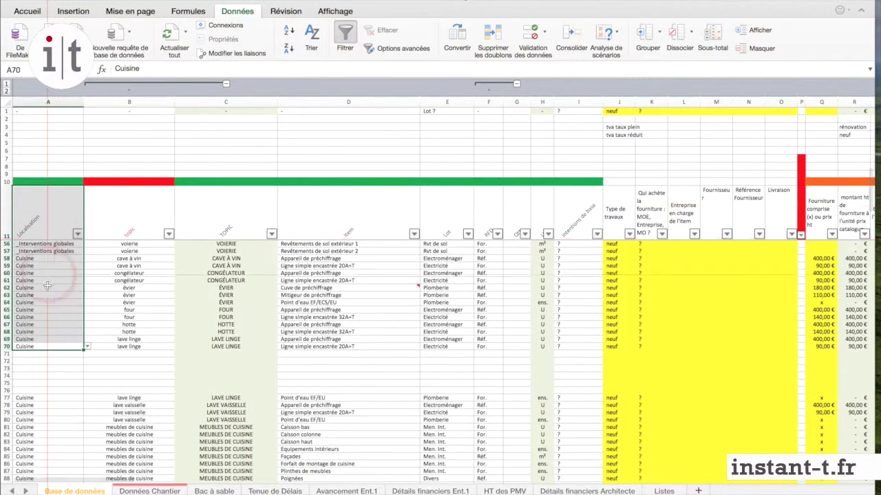
{"action": "left_click", "coordinate": [48, 305]}
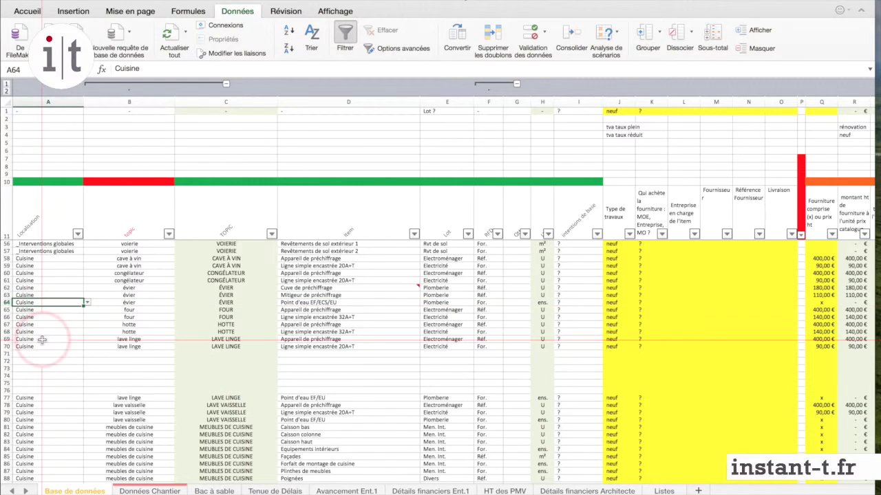
{"action": "key", "text": "super+z"}
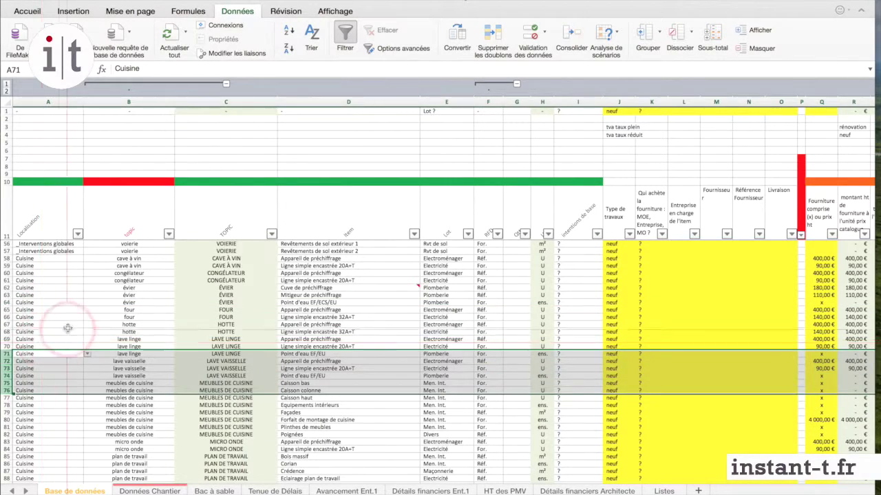
{"action": "left_click", "coordinate": [67, 328]}
Review the Localisation entries down the database and the filter-enabled header row 11.
{"action": "scroll", "coordinate": [67, 328], "scroll_direction": "down", "scroll_amount": 20}
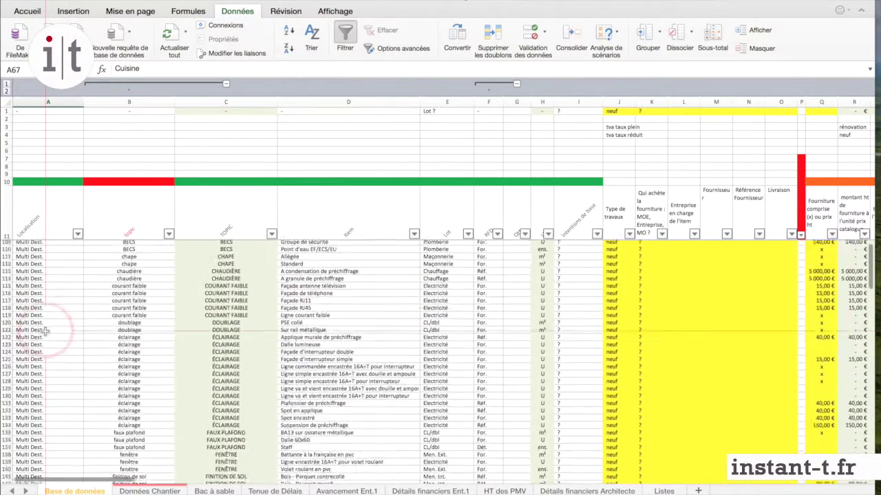
{"action": "scroll", "coordinate": [45, 332], "scroll_direction": "down", "scroll_amount": 15}
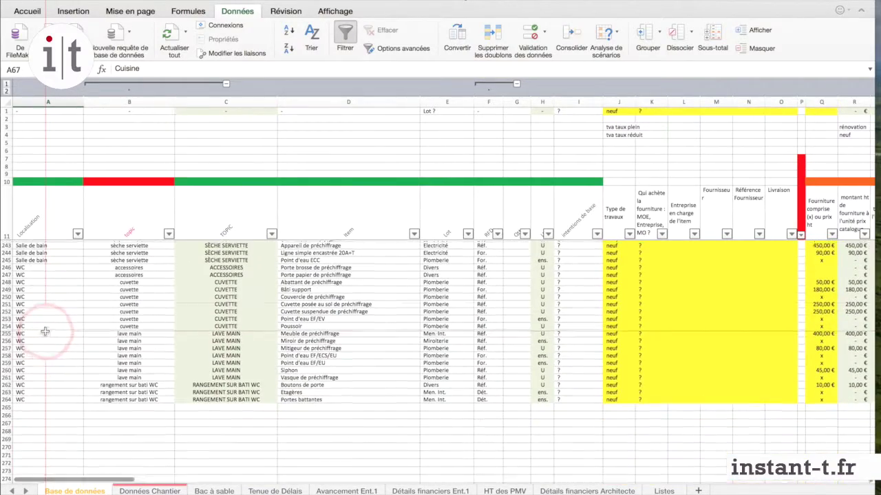
{"action": "scroll", "coordinate": [45, 331], "scroll_direction": "up", "scroll_amount": 20}
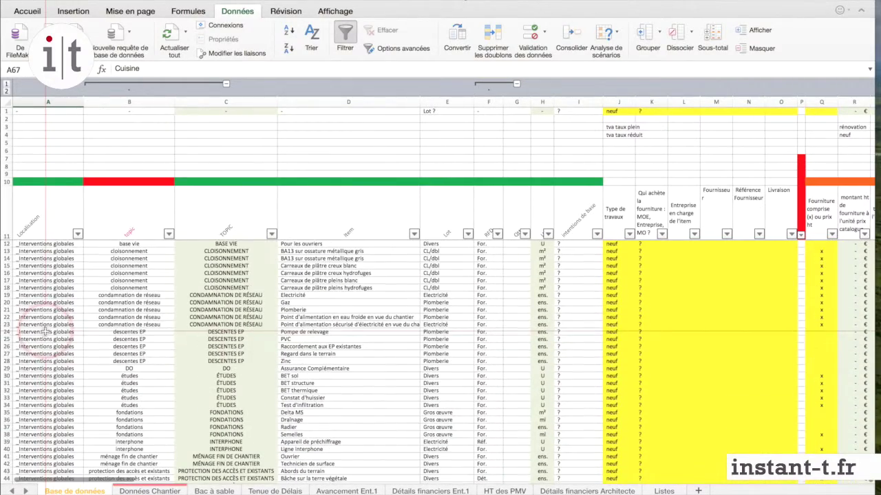
{"action": "left_click", "coordinate": [9, 215]}
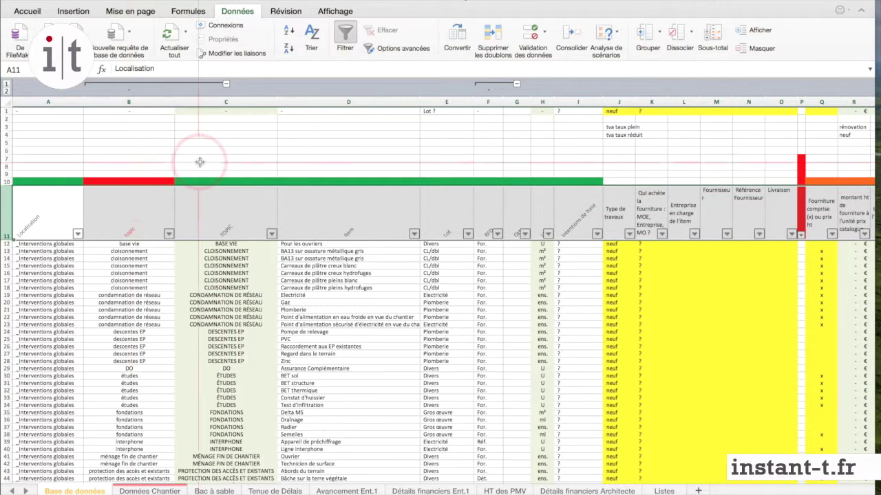
{"action": "left_click", "coordinate": [346, 42]}
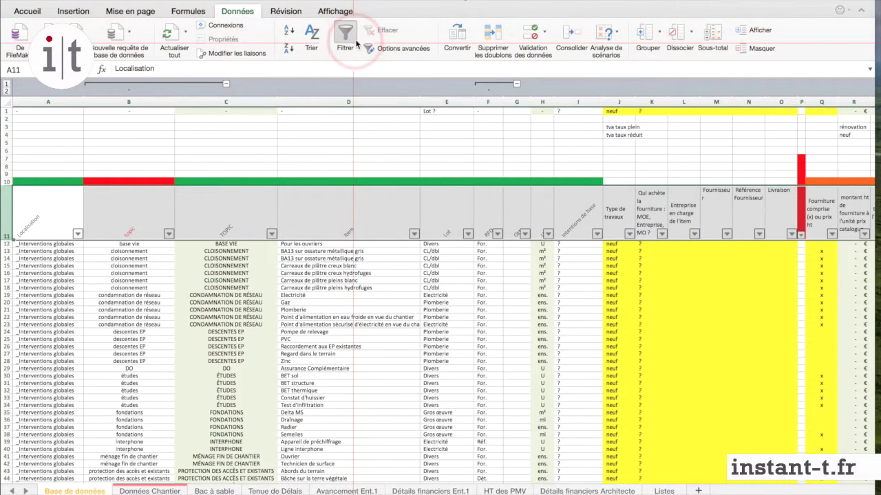
{"action": "left_click", "coordinate": [206, 135]}
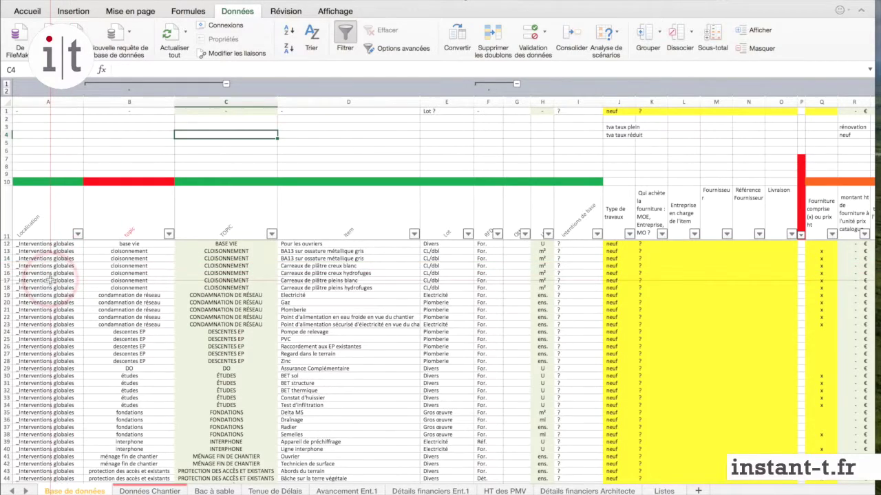
{"action": "scroll", "coordinate": [50, 279], "scroll_direction": "down", "scroll_amount": 3}
{"action": "scroll", "coordinate": [49, 279], "scroll_direction": "down", "scroll_amount": 7}
{"action": "scroll", "coordinate": [50, 280], "scroll_direction": "down", "scroll_amount": 9}
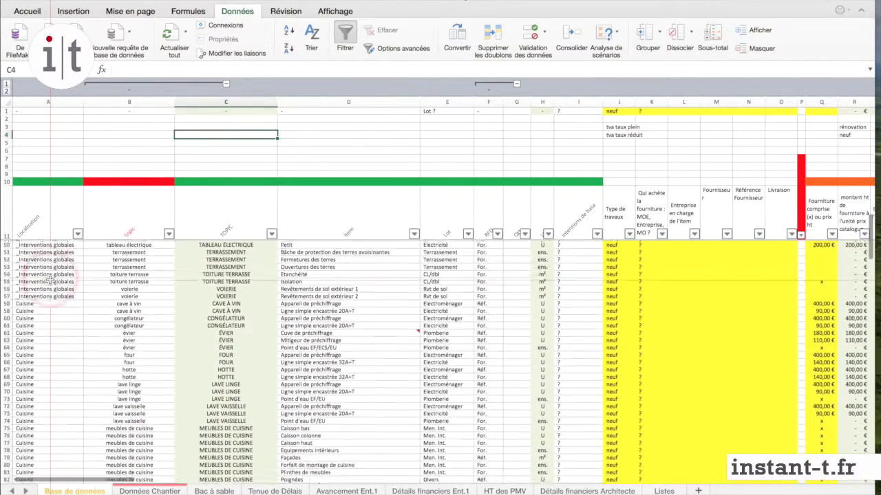
{"action": "scroll", "coordinate": [50, 279], "scroll_direction": "down", "scroll_amount": 2}
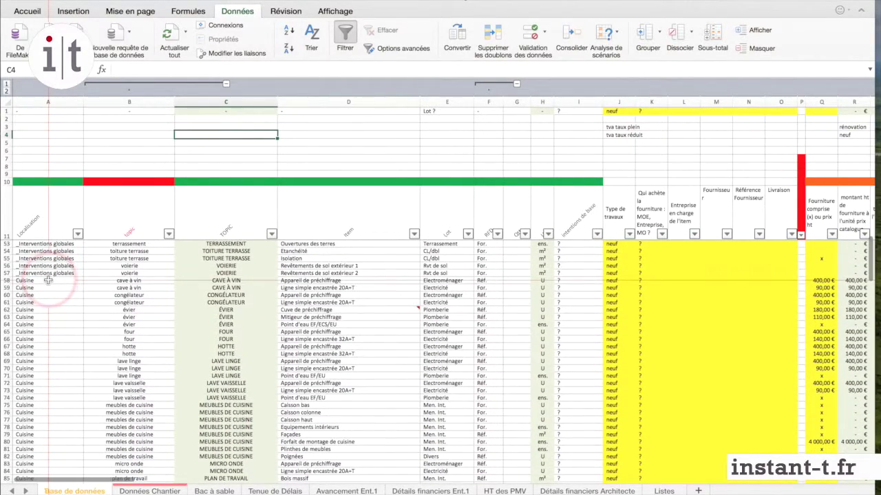
{"action": "scroll", "coordinate": [49, 277], "scroll_direction": "down", "scroll_amount": 1}
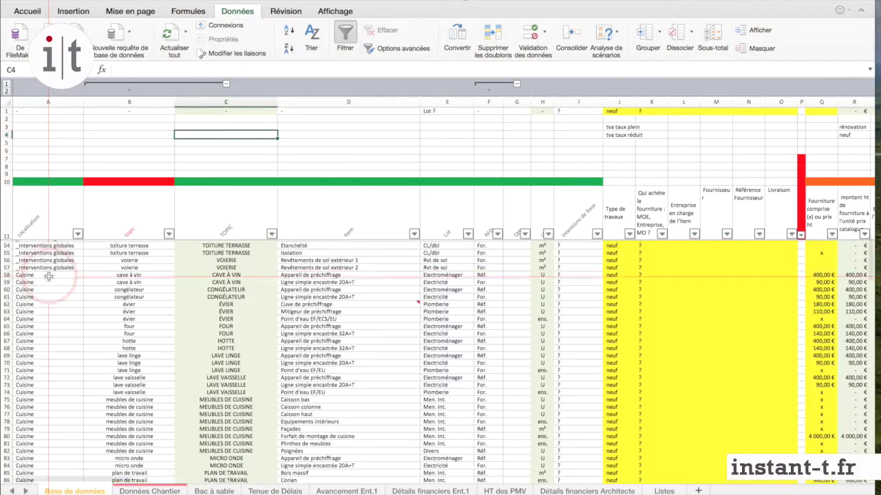
Filter the Localisation column of the database to show only the Cuisine rows.
{"action": "scroll", "coordinate": [49, 276], "scroll_direction": "down", "scroll_amount": 15}
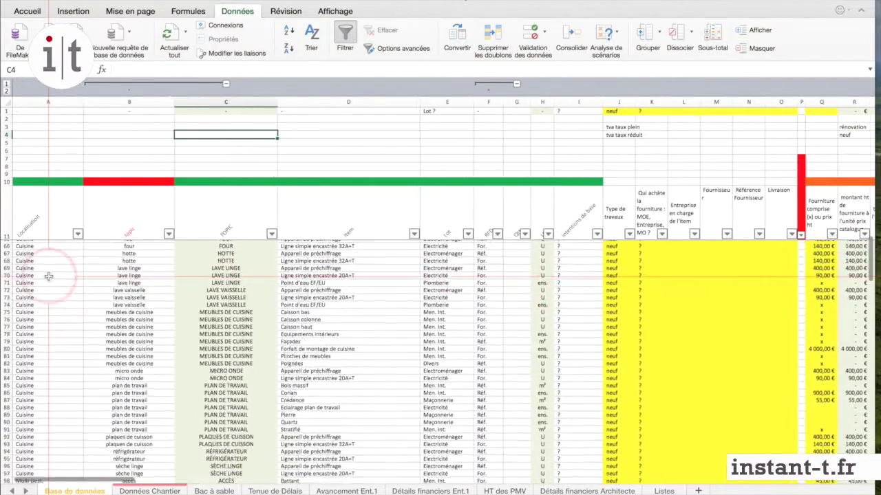
{"action": "scroll", "coordinate": [49, 275], "scroll_direction": "down", "scroll_amount": 8}
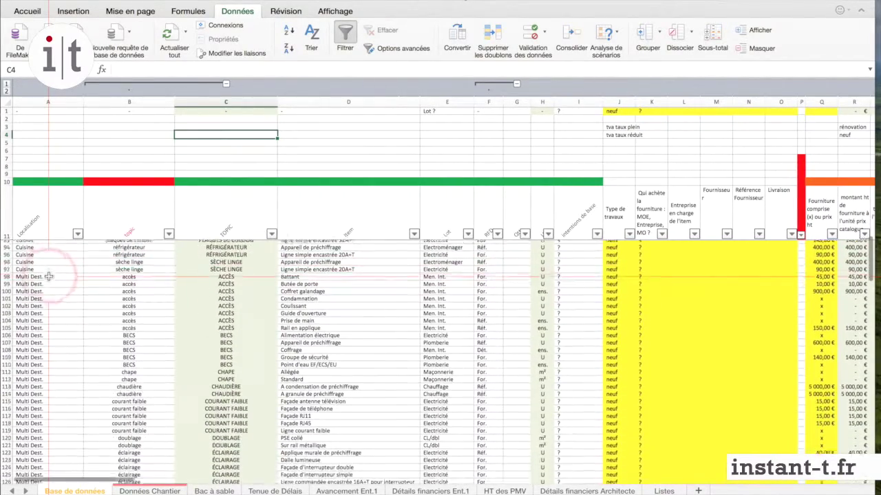
{"action": "scroll", "coordinate": [49, 276], "scroll_direction": "down", "scroll_amount": 20}
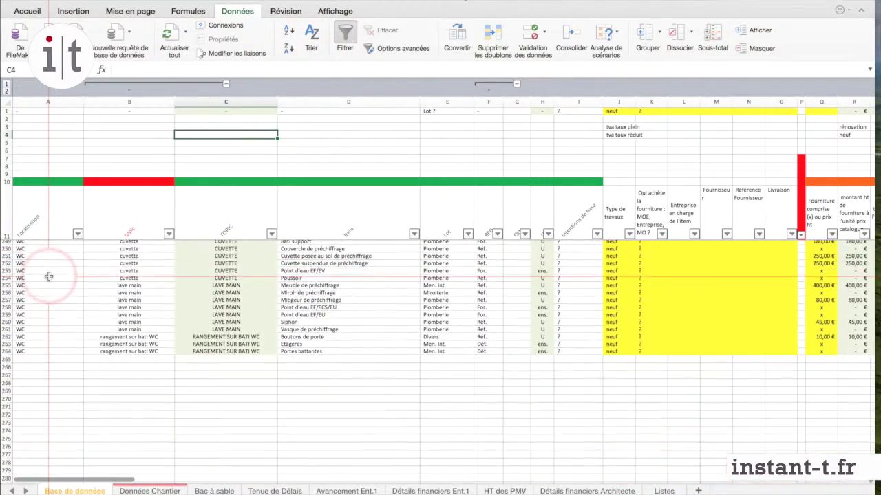
{"action": "scroll", "coordinate": [49, 276], "scroll_direction": "up", "scroll_amount": 20}
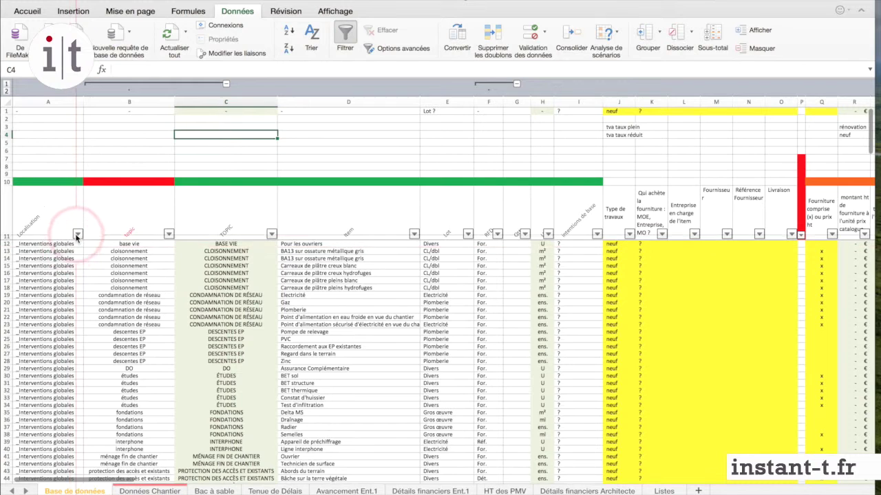
{"action": "left_click", "coordinate": [78, 235]}
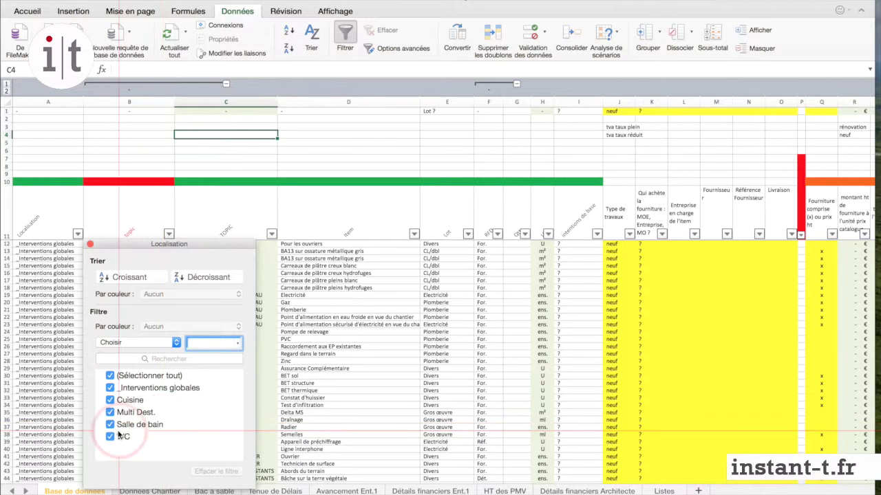
{"action": "left_click", "coordinate": [110, 376]}
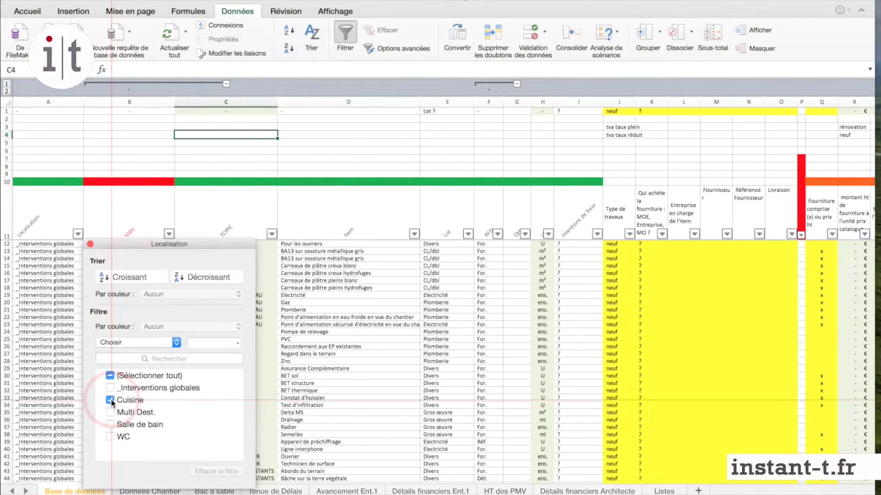
{"action": "left_click", "coordinate": [49, 354]}
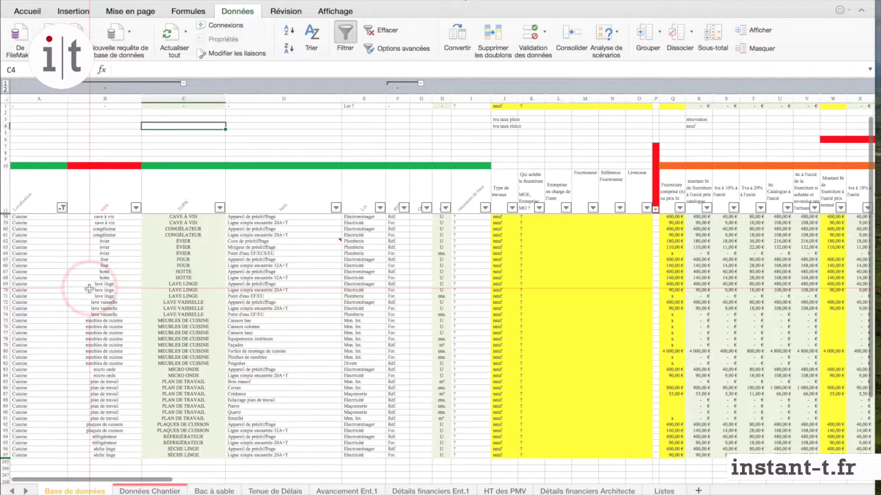
Filter the Lot column to Electroménager within the Cuisine rows.
{"action": "scroll", "coordinate": [133, 283], "scroll_direction": "down", "scroll_amount": 3}
{"action": "scroll", "coordinate": [133, 284], "scroll_direction": "up", "scroll_amount": 3}
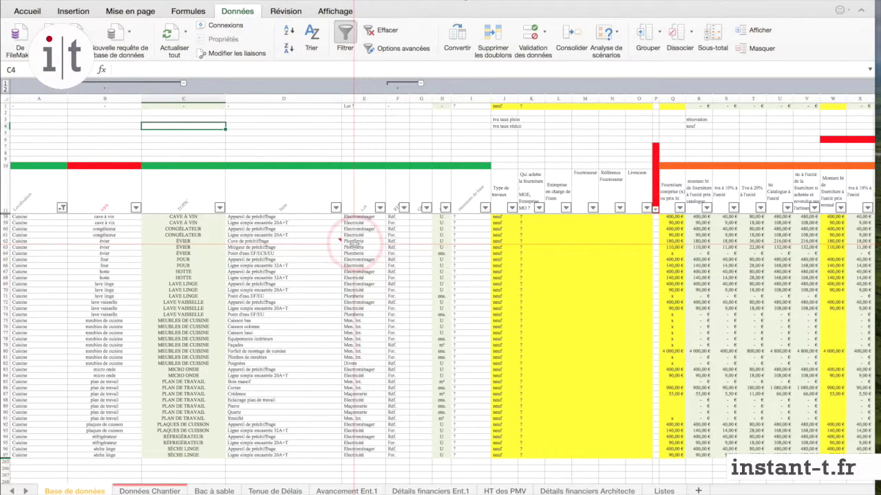
{"action": "scroll", "coordinate": [355, 242], "scroll_direction": "up", "scroll_amount": 5, "text": "ctrl"}
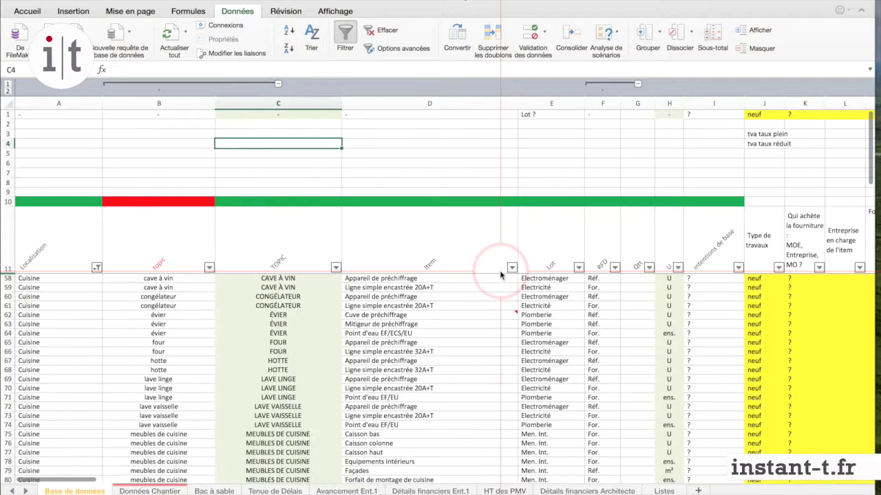
{"action": "left_click", "coordinate": [579, 268]}
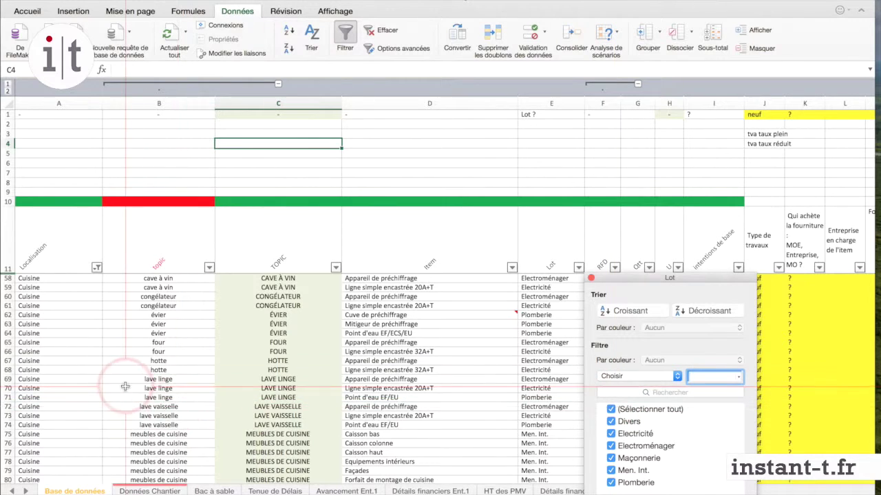
{"action": "left_click", "coordinate": [611, 411]}
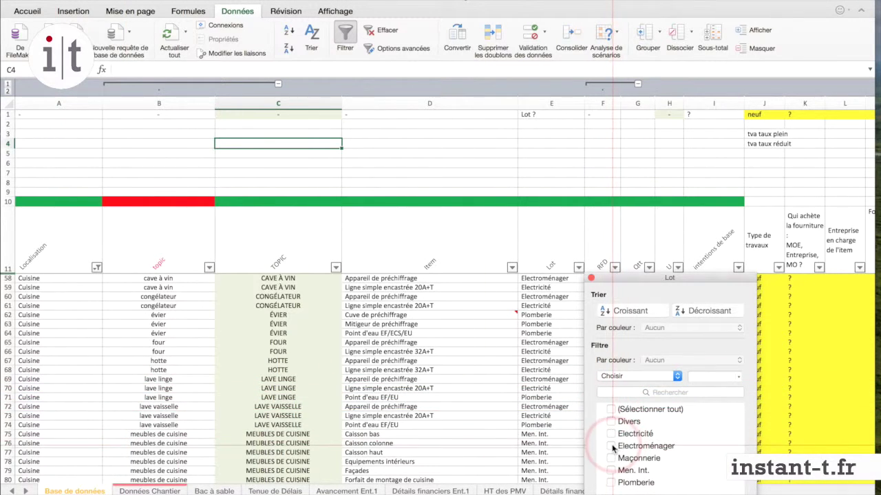
{"action": "left_click", "coordinate": [504, 428]}
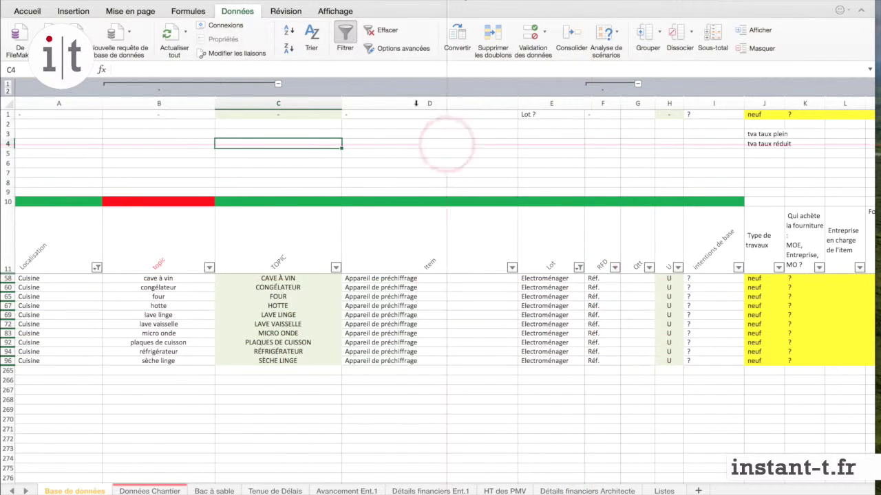
Clear the Localisation and Lot filters and look through the full list of rows.
{"action": "left_click", "coordinate": [384, 32]}
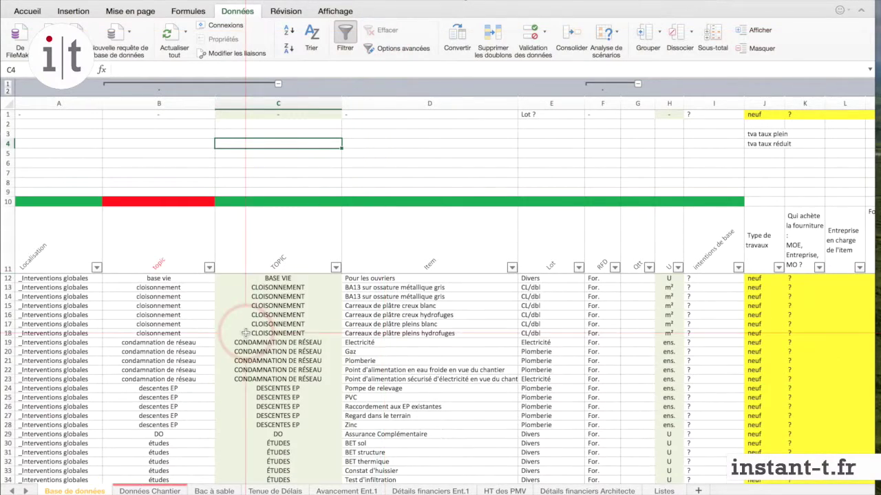
{"action": "scroll", "coordinate": [245, 333], "scroll_direction": "down", "scroll_amount": 10}
{"action": "scroll", "coordinate": [246, 333], "scroll_direction": "down", "scroll_amount": 8}
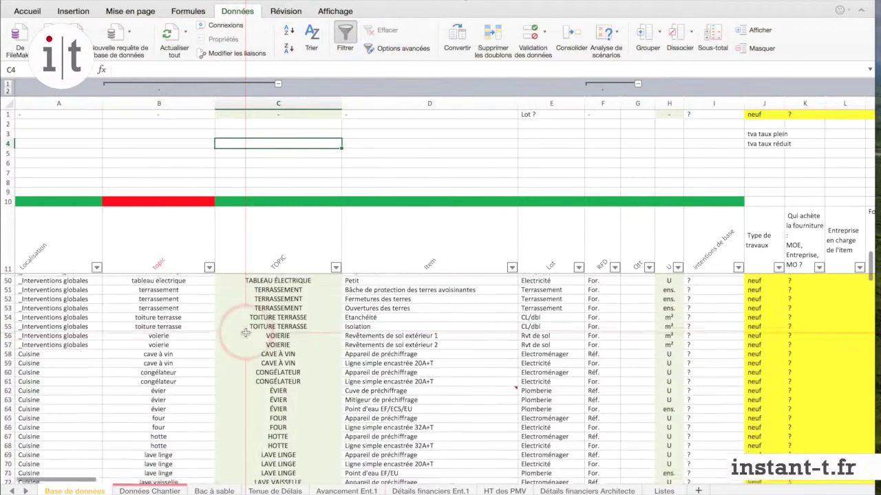
{"action": "scroll", "coordinate": [246, 333], "scroll_direction": "down", "scroll_amount": 7}
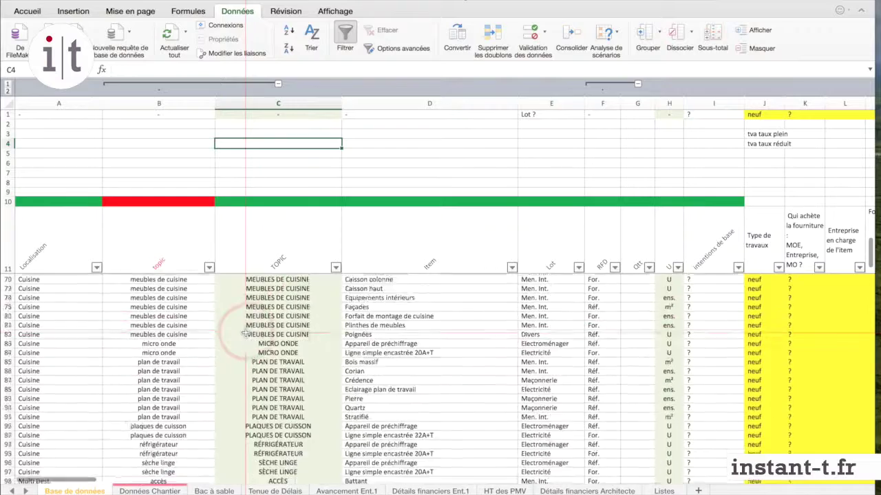
{"action": "scroll", "coordinate": [246, 333], "scroll_direction": "up", "scroll_amount": 20}
{"action": "scroll", "coordinate": [245, 333], "scroll_direction": "up", "scroll_amount": 2}
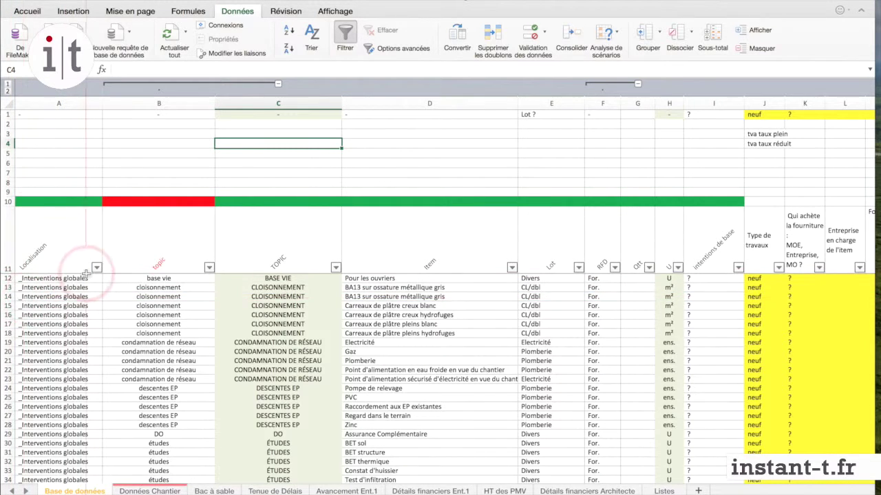
Filter the Localisation column to show only the Multi Dest. rows and look across their columns.
{"action": "left_click", "coordinate": [96, 267]}
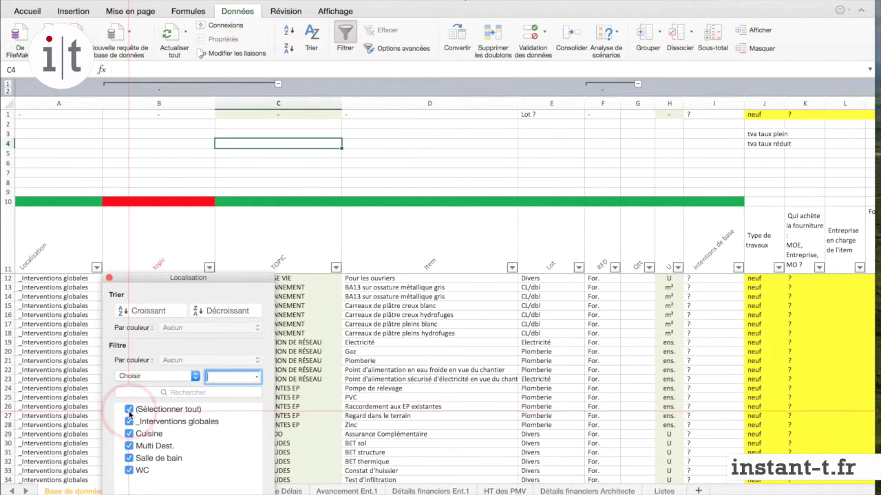
{"action": "left_click", "coordinate": [129, 447]}
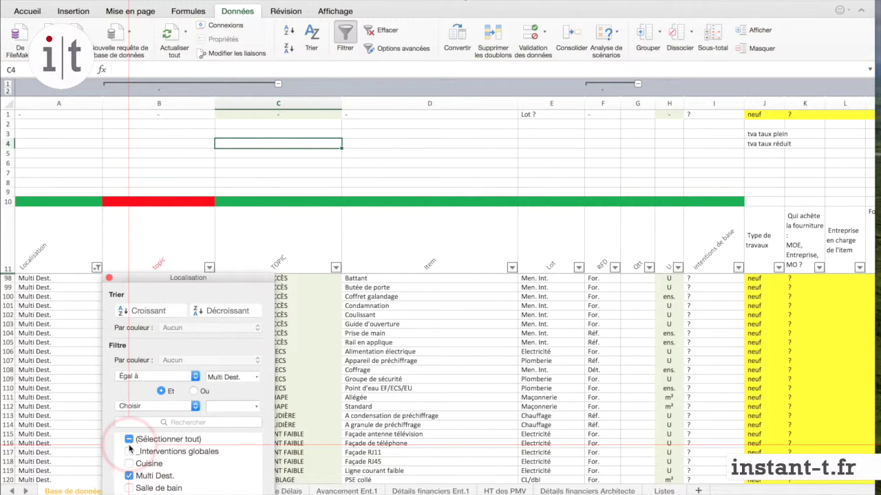
{"action": "left_click", "coordinate": [48, 344]}
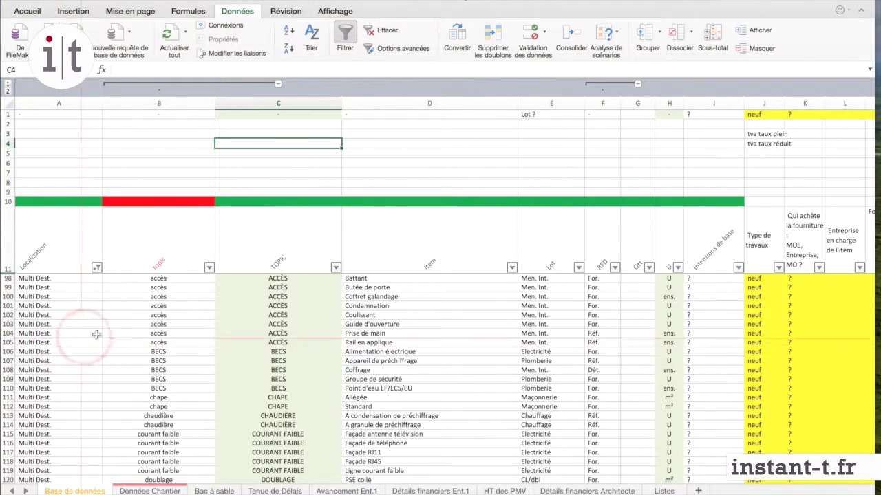
{"action": "scroll", "coordinate": [167, 339], "scroll_direction": "right", "scroll_amount": 2}
{"action": "scroll", "coordinate": [167, 339], "scroll_direction": "right", "scroll_amount": 10}
{"action": "scroll", "coordinate": [167, 339], "scroll_direction": "left", "scroll_amount": 12}
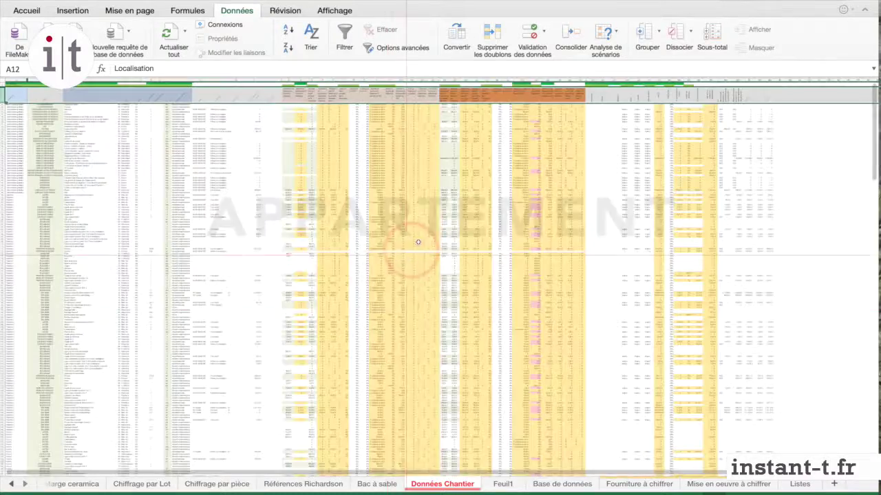
In the Bac à sable pivot table, add TOPIC2 to the rows beneath Lot and Qtt à commander to the values.
{"action": "scroll", "coordinate": [423, 236], "scroll_direction": "down", "scroll_amount": 15}
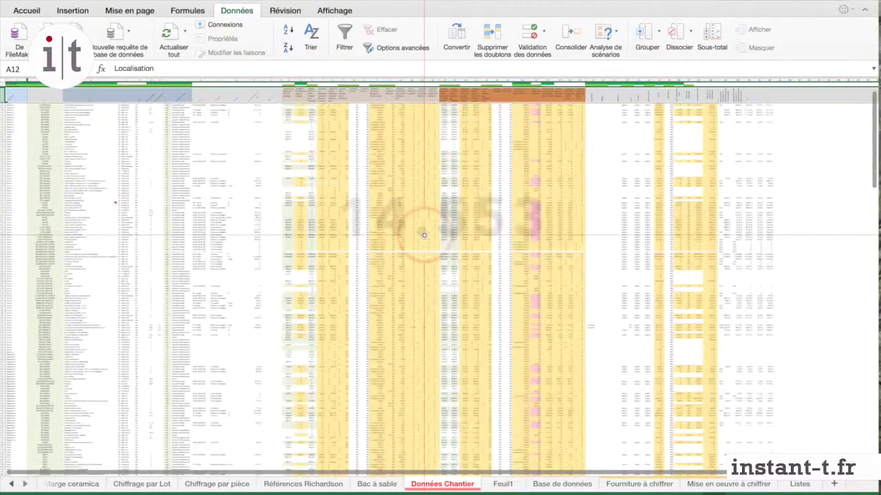
{"action": "left_click_drag", "start_coordinate": [727, 91], "coordinate": [733, 422]}
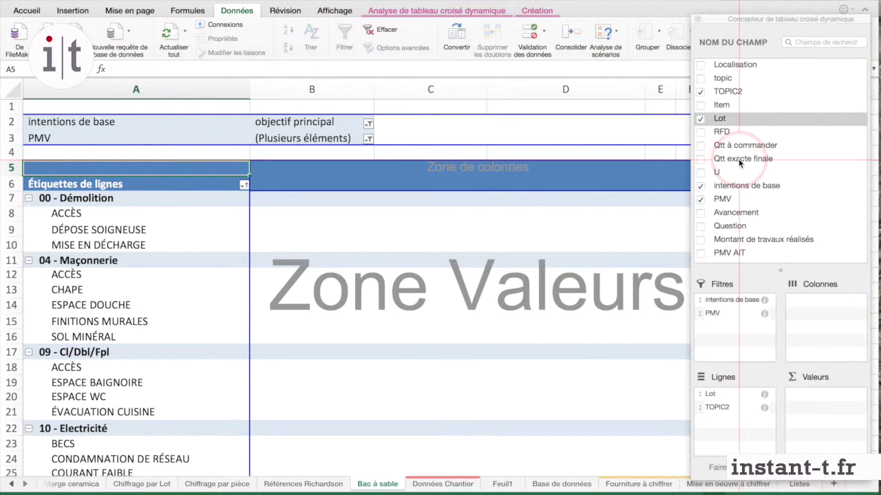
{"action": "left_click_drag", "start_coordinate": [740, 150], "coordinate": [826, 409]}
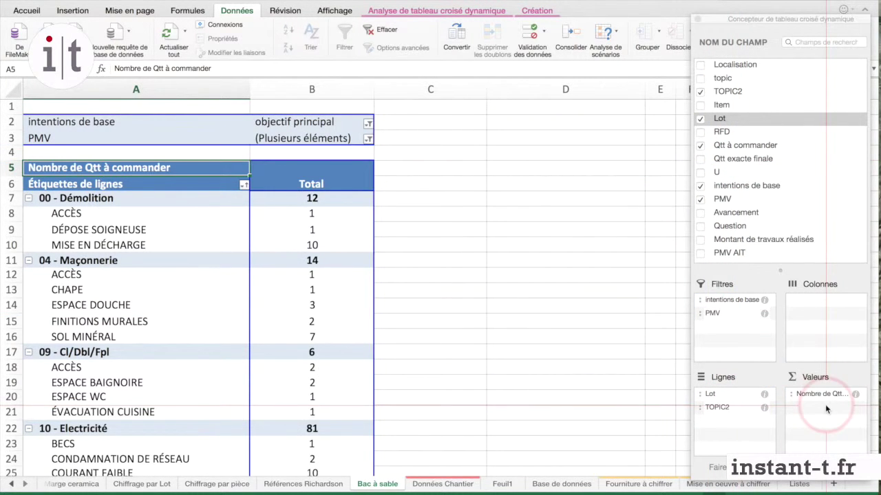
Summarise the pivot table's Qtt à commander field by Somme.
{"action": "left_click", "coordinate": [855, 393]}
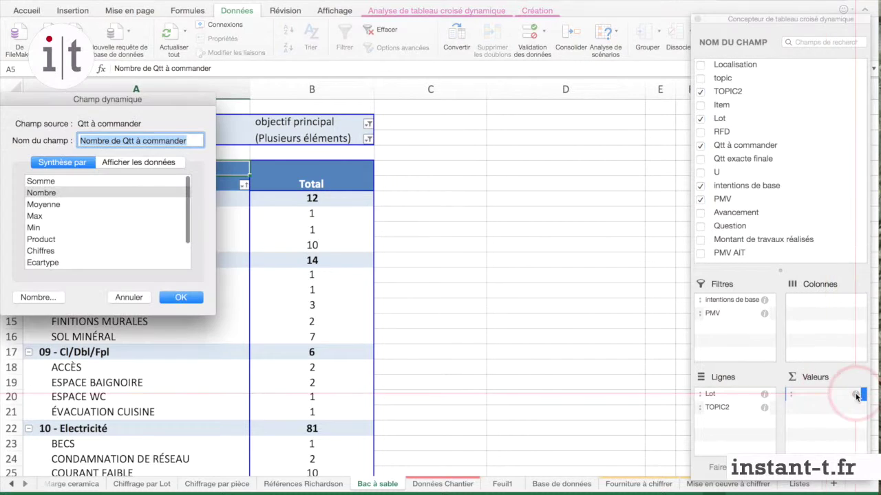
{"action": "left_click", "coordinate": [41, 181]}
{"action": "left_click", "coordinate": [180, 297]}
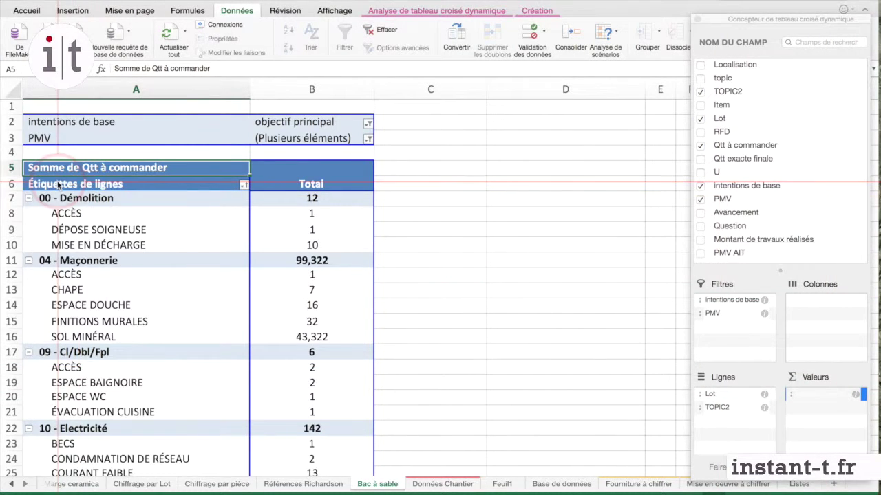
On the Données Chantier sheet, filter the Localisation column to Salle d'eau and Salle de bain.
{"action": "left_click", "coordinate": [148, 484]}
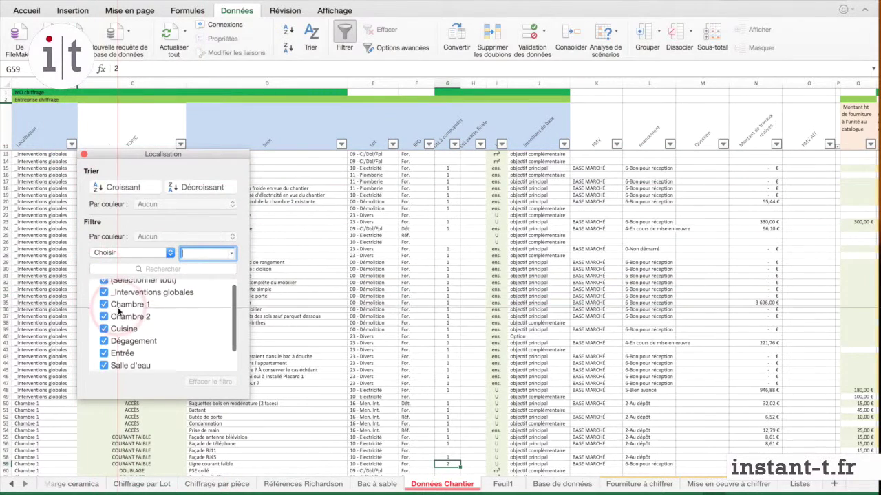
{"action": "left_click", "coordinate": [105, 286]}
{"action": "scroll", "coordinate": [103, 335], "scroll_direction": "down", "scroll_amount": 2}
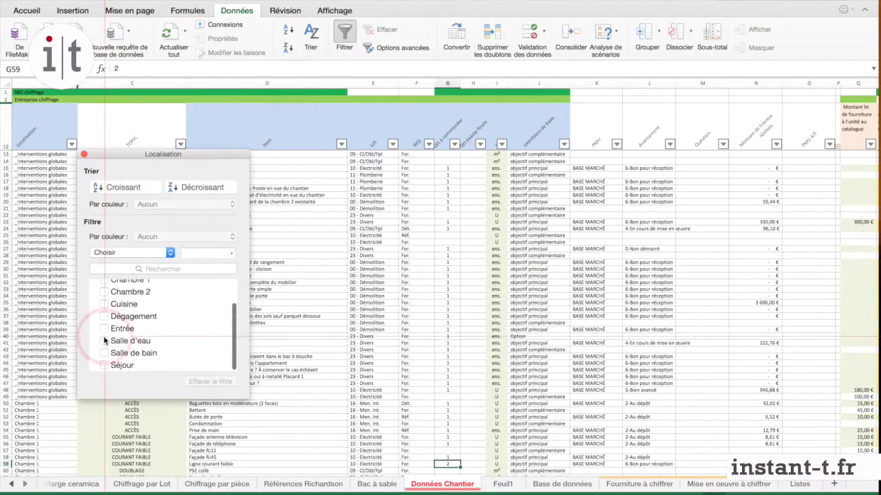
{"action": "left_click", "coordinate": [102, 339]}
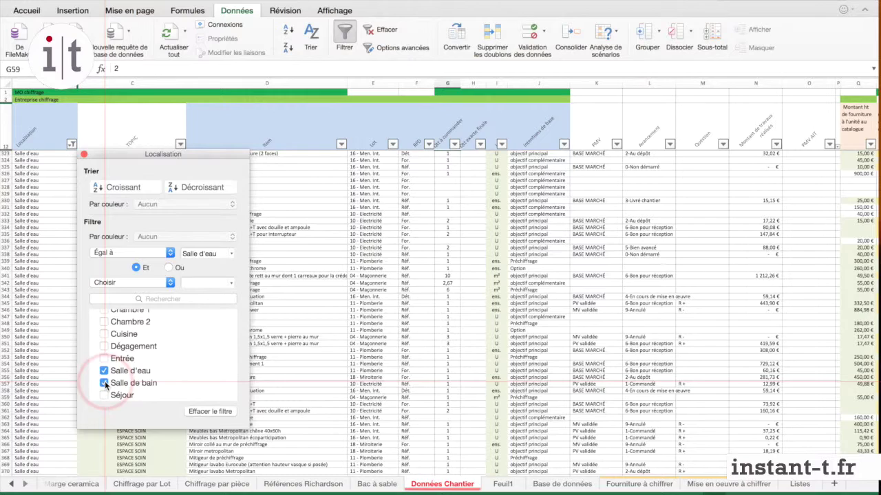
{"action": "left_click", "coordinate": [275, 216]}
Filter the TOPIC column to ESPACE DOUCHE within the filtered bathroom rows.
{"action": "left_click", "coordinate": [180, 145]}
{"action": "left_click", "coordinate": [213, 286]}
{"action": "left_click", "coordinate": [213, 347]}
Filter the Lot column to 11 - Plomberie within the ESPACE DOUCHE rows.
{"action": "left_click", "coordinate": [392, 144]}
{"action": "left_click", "coordinate": [425, 286]}
{"action": "left_click", "coordinate": [424, 310]}
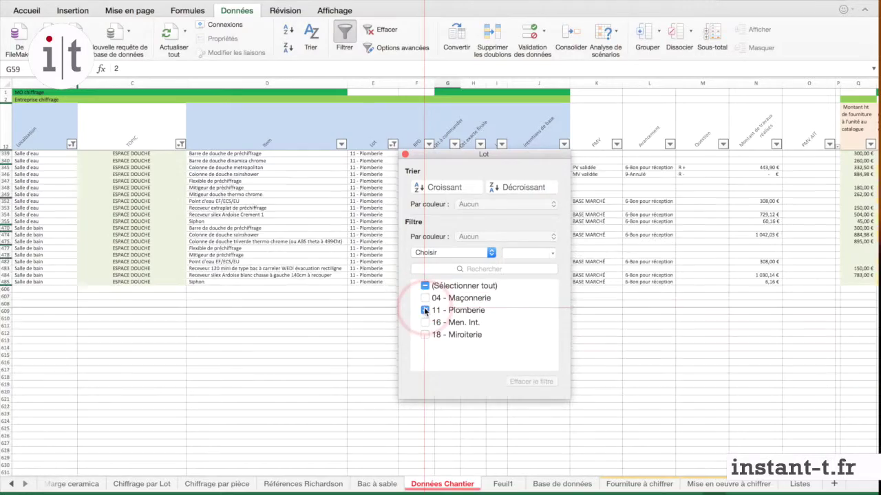